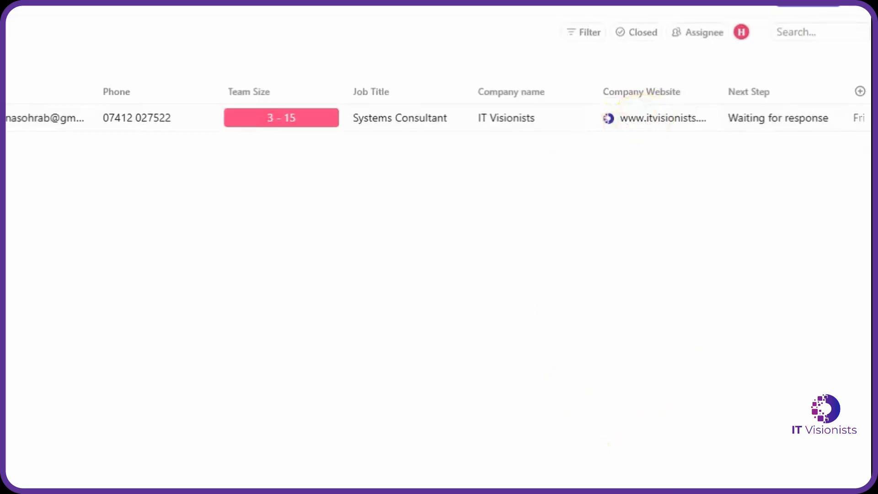
# - Open the Contact Us Form of the Leads list and review its questions, including the options for how the client heard about the business
pyautogui.moveTo(615, 492); pyautogui.dragTo(675, 492)
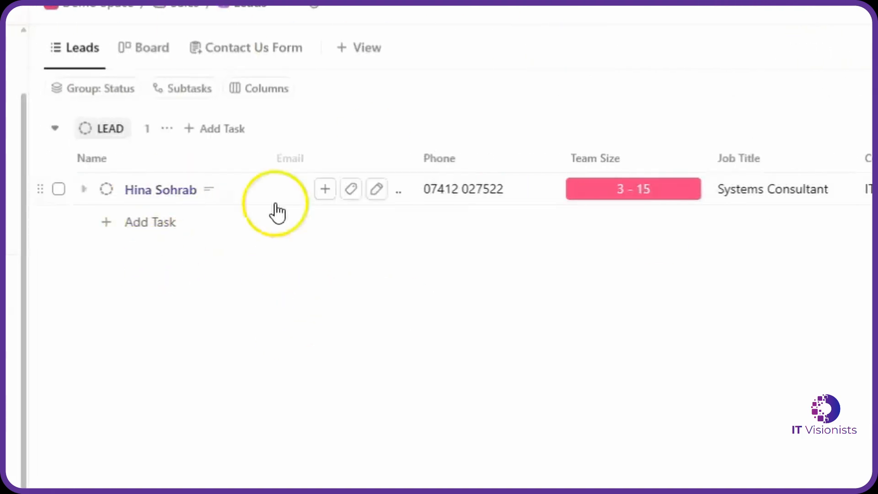
pyautogui.click(247, 64)
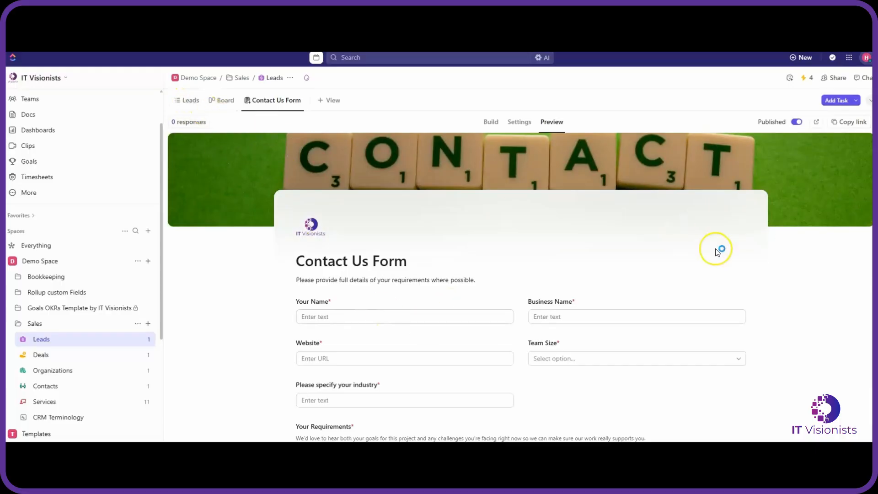
pyautogui.scroll(-1, 867, 260)
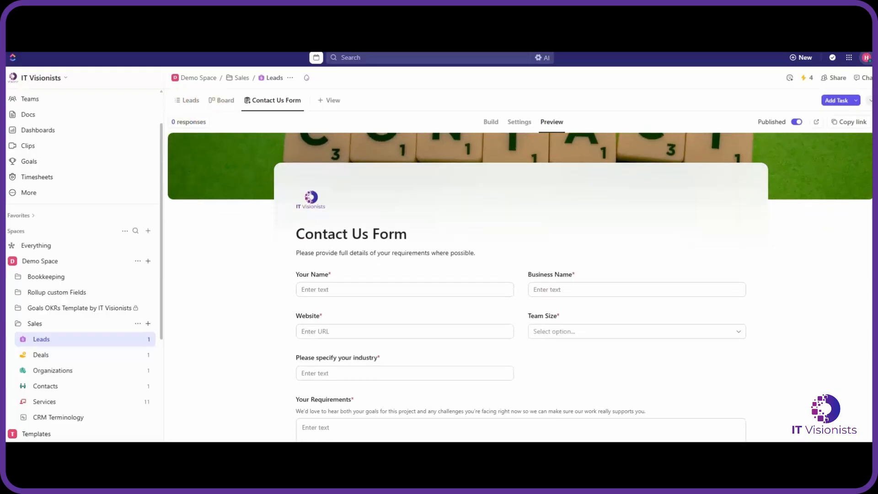
pyautogui.scroll(-4, 872, 385)
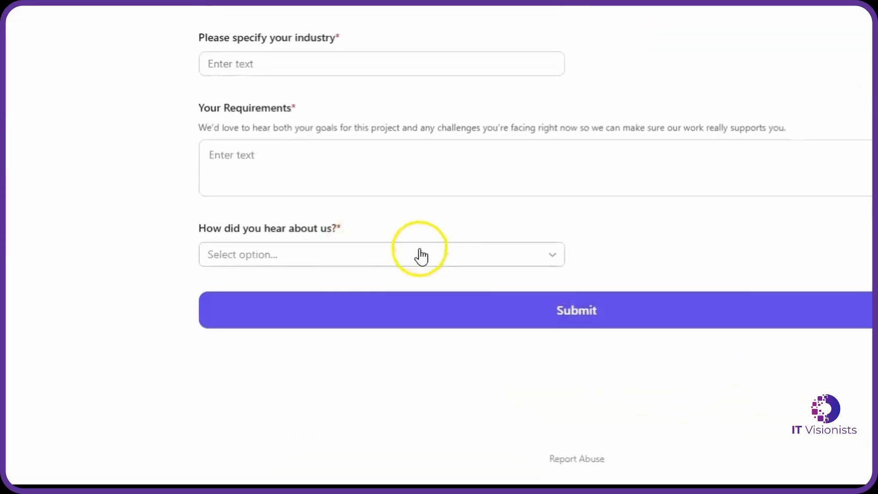
pyautogui.click(420, 255)
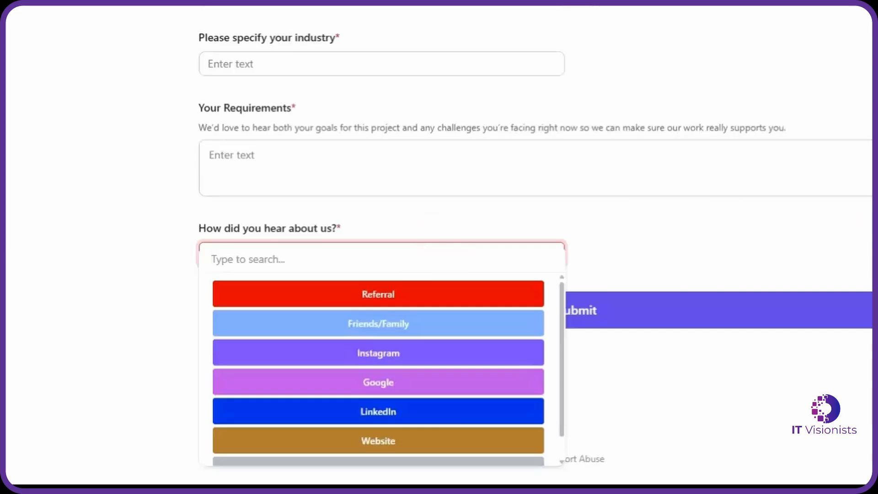
pyautogui.scroll(5, 520, 274)
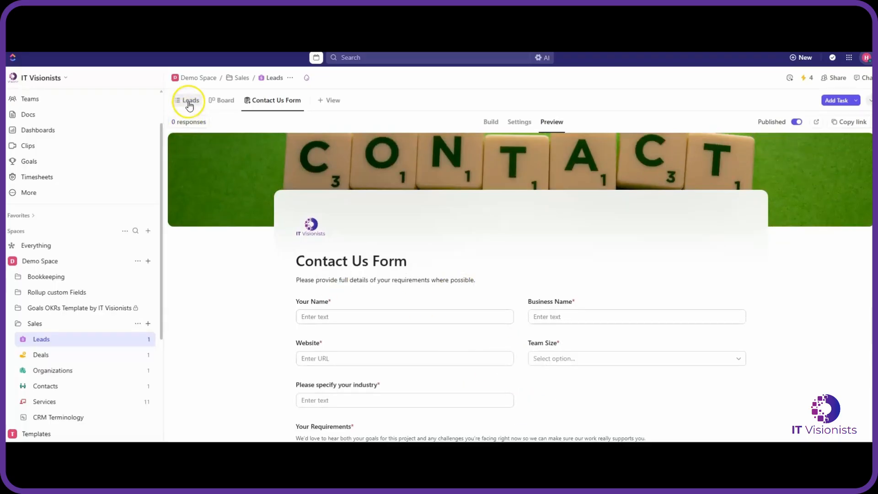
# - From the Leads list's automations, open the one that moves tasks with Opportunity status to Deals and examine its trigger and action
pyautogui.click(190, 104)
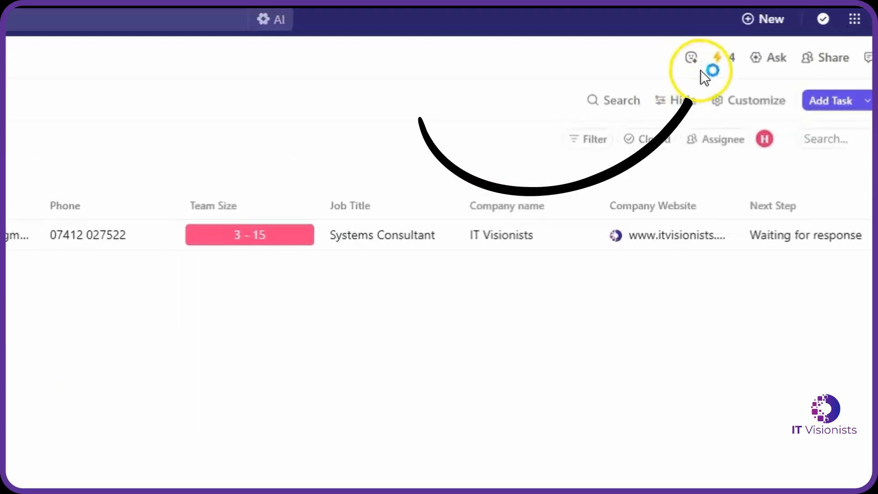
pyautogui.click(712, 68)
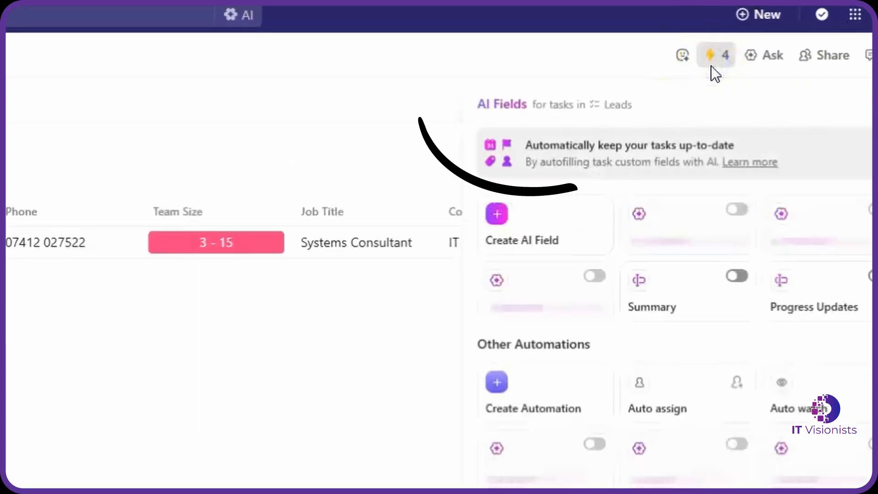
pyautogui.click(733, 372)
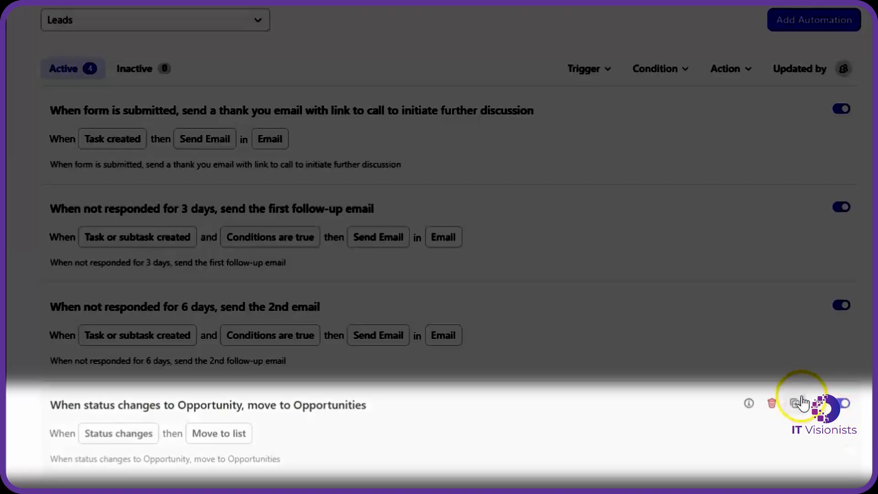
pyautogui.click(819, 403)
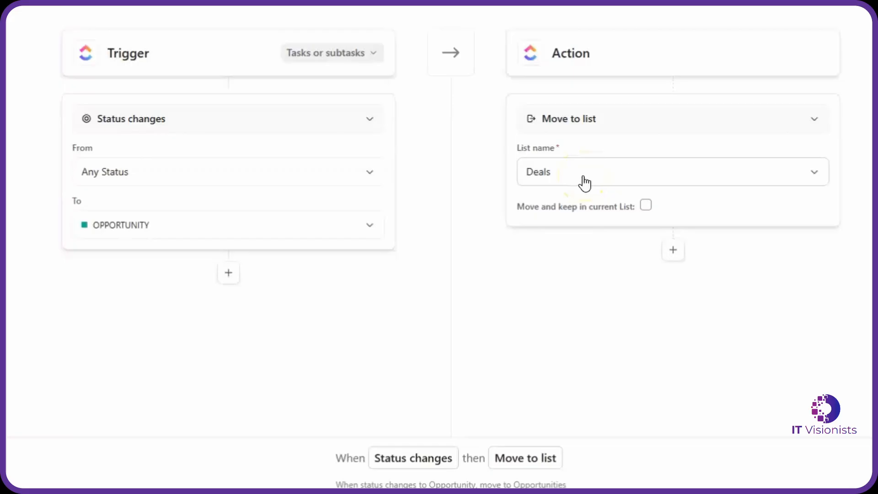
pyautogui.moveTo(633, 211)
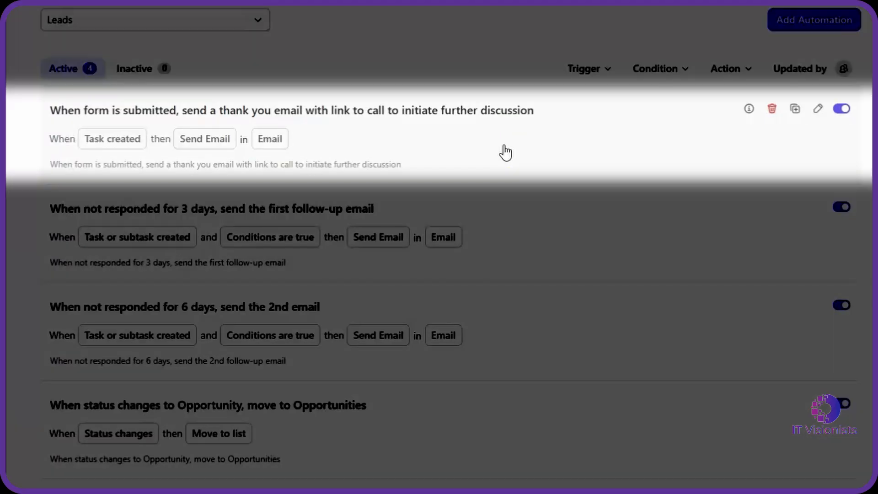
# - Open the form-submission thank-you email automation and read through its trigger, recipient, subject and message body
pyautogui.click(505, 152)
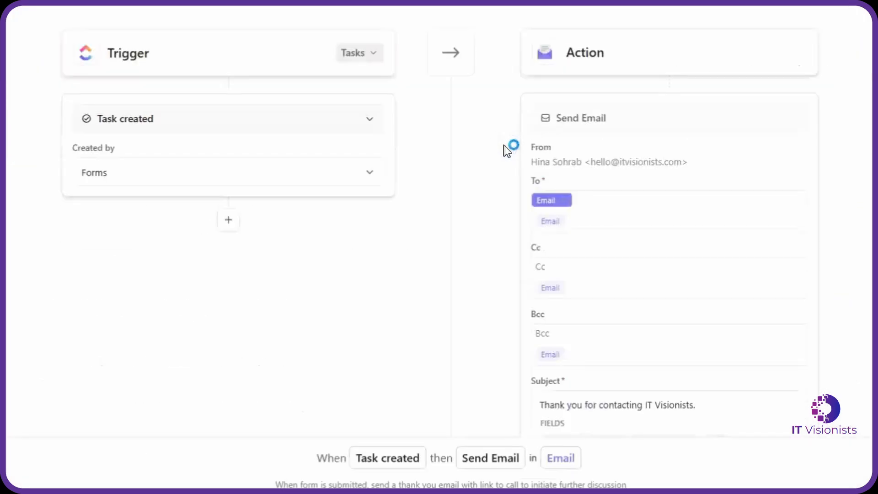
pyautogui.click(507, 151)
pyautogui.click(507, 151)
pyautogui.scroll(-3, 868, 197)
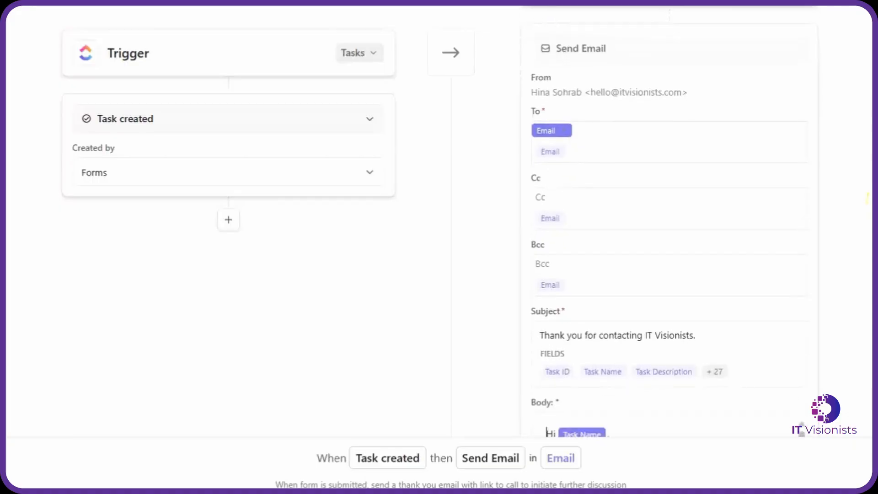
pyautogui.scroll(-3, 868, 198)
pyautogui.scroll(-10, 868, 359)
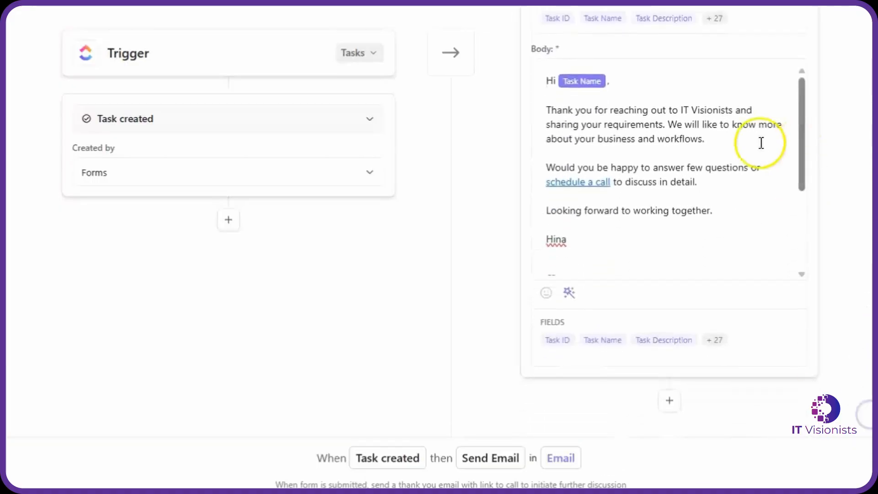
pyautogui.moveTo(803, 136); pyautogui.dragTo(795, 235)
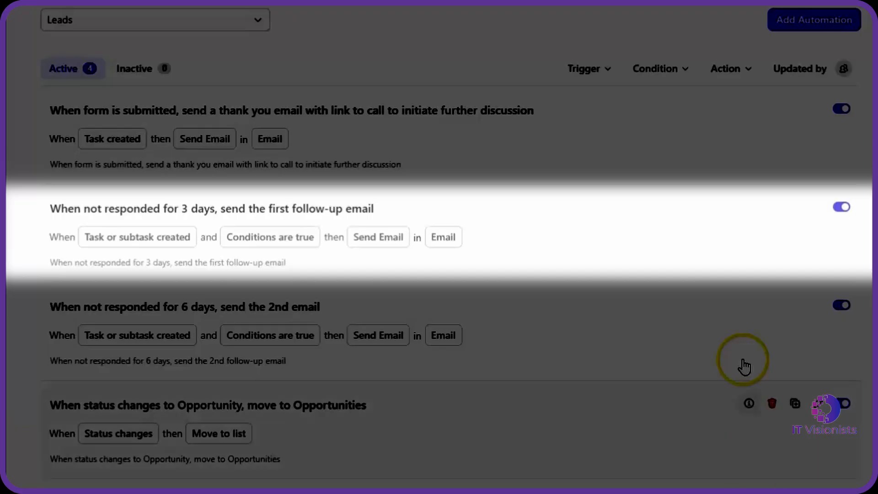
# - Open the 3-day first follow-up email automation and examine its date and status conditions, including the available Active statuses
pyautogui.moveTo(819, 210)
pyautogui.click(820, 207)
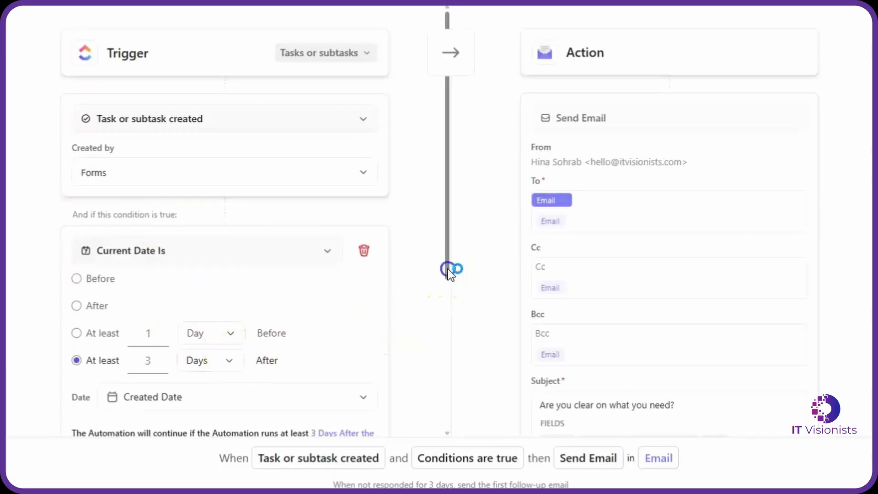
pyautogui.moveTo(449, 269); pyautogui.dragTo(432, 420)
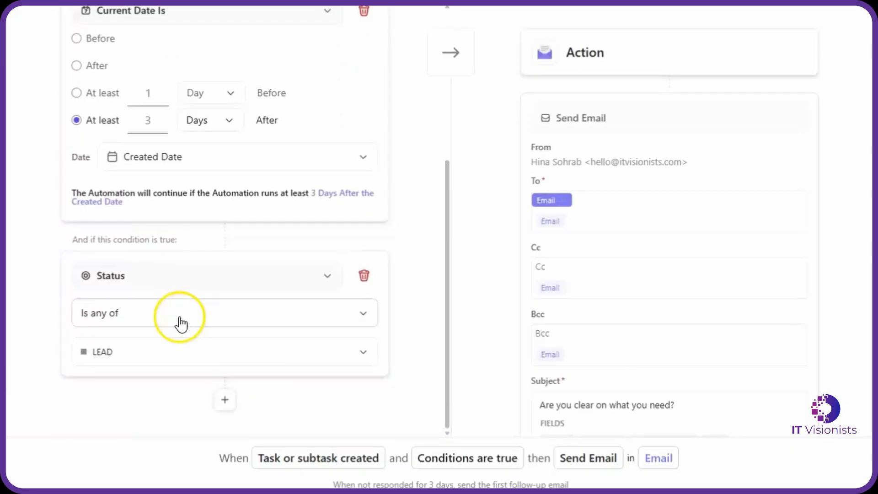
pyautogui.click(171, 349)
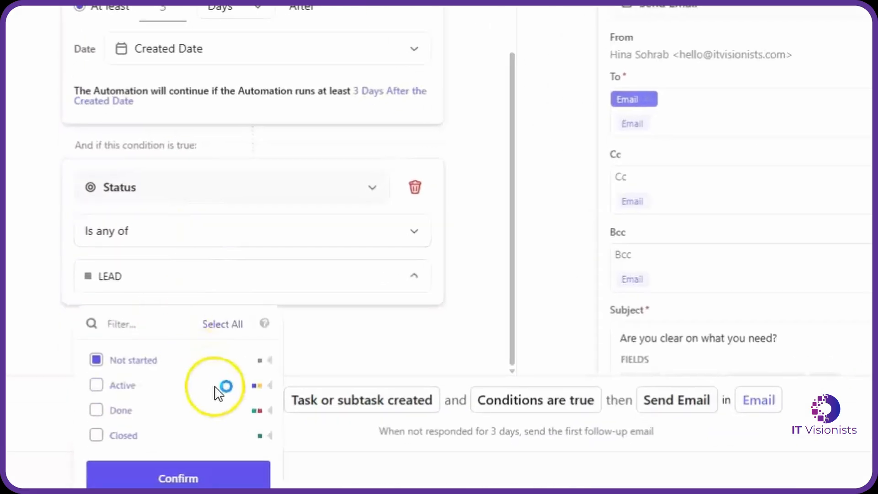
pyautogui.click(270, 391)
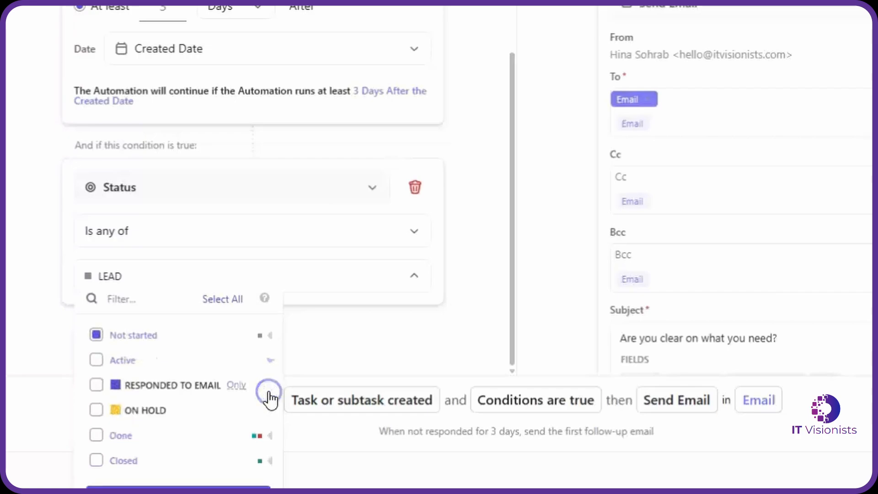
pyautogui.click(344, 271)
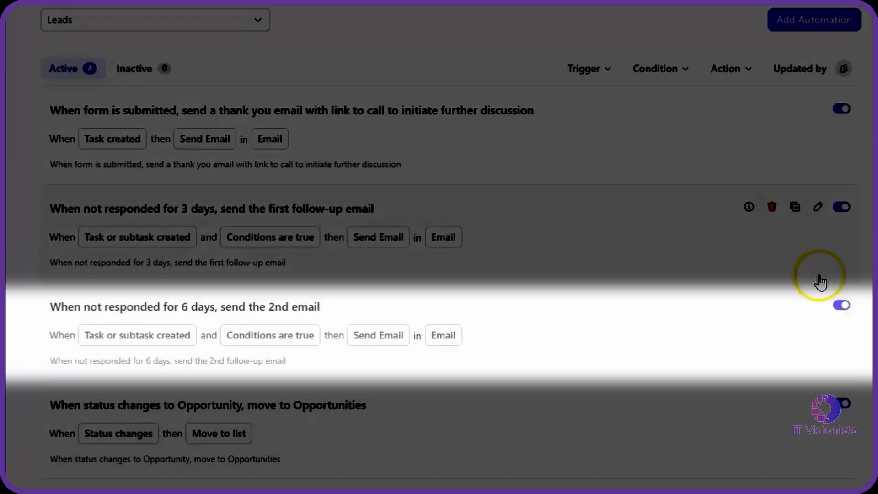
# - Open the 6-day second follow-up email automation and review its date and status conditions
pyautogui.click(818, 305)
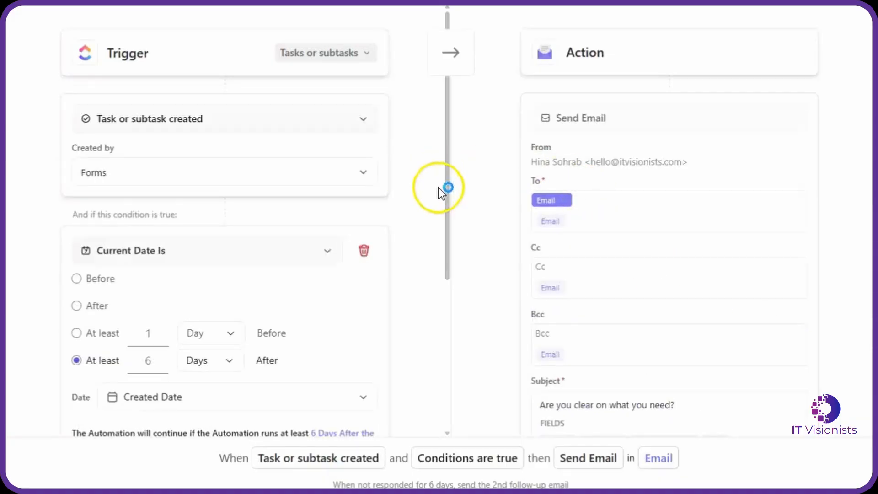
pyautogui.moveTo(447, 201); pyautogui.dragTo(439, 341)
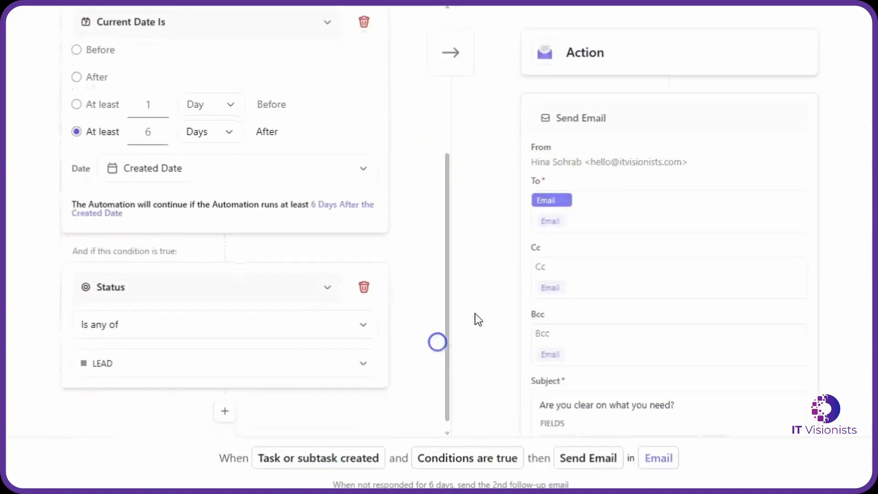
pyautogui.moveTo(870, 211); pyautogui.dragTo(872, 325)
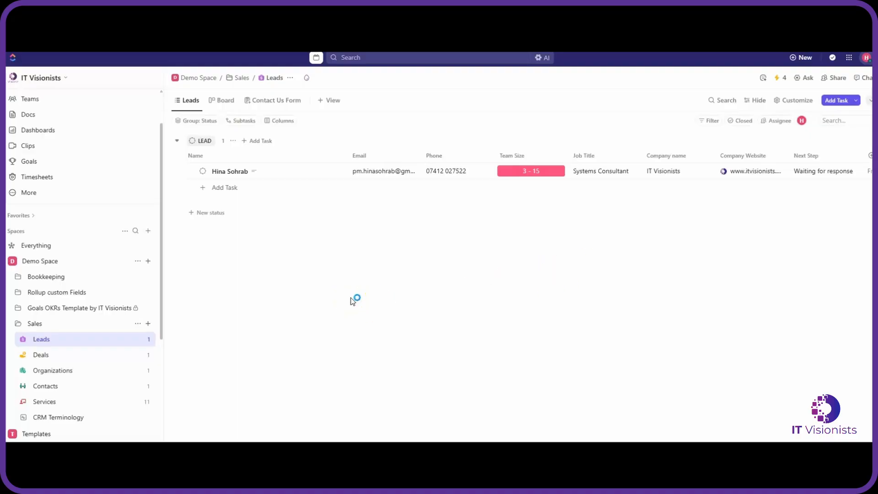
# - Open the status settings of the Leads list, review its custom statuses, and close them without changes
pyautogui.click(41, 355)
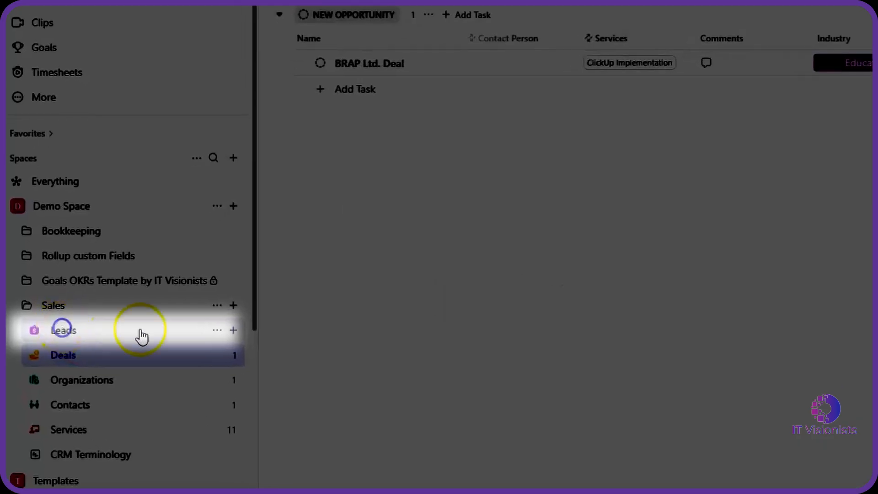
pyautogui.click(142, 336)
pyautogui.click(216, 331)
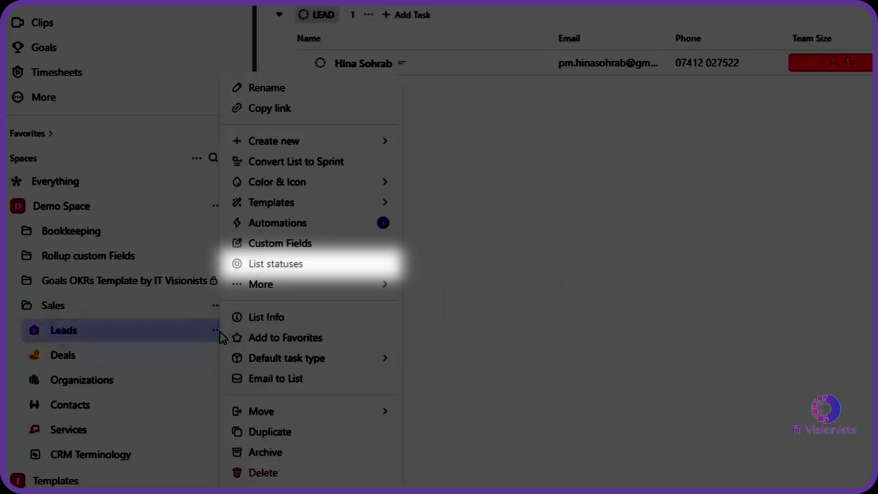
pyautogui.click(281, 267)
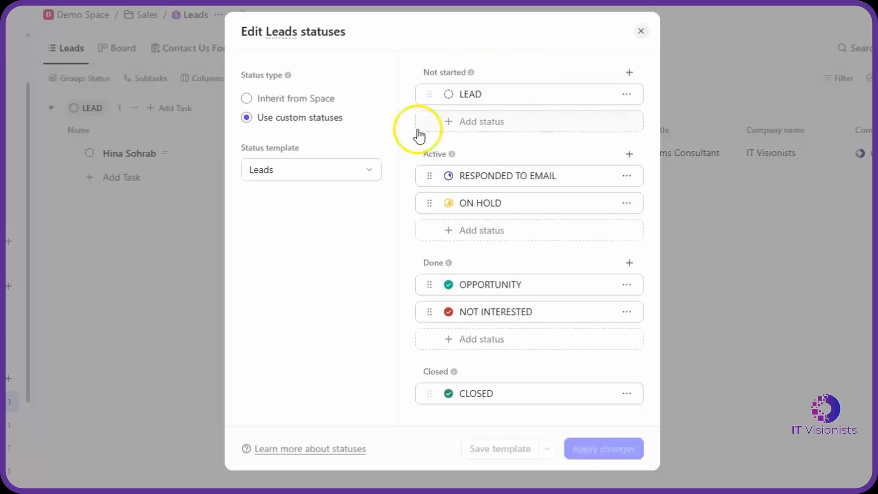
pyautogui.click(639, 33)
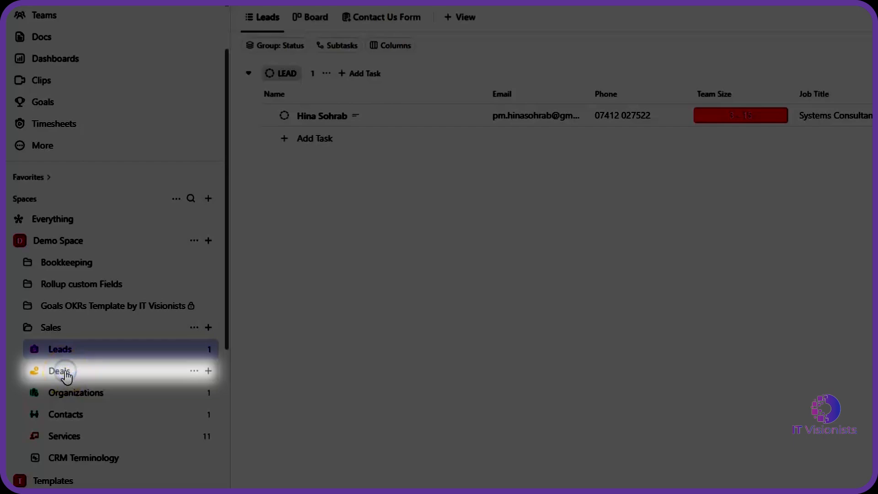
# - Open the Deals list and inspect the contact linked to the BRAP Ltd. deal
pyautogui.click(46, 358)
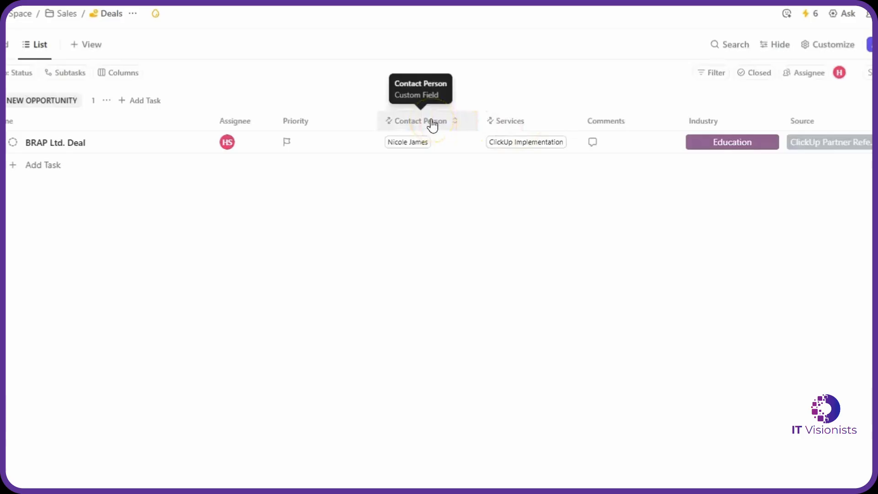
pyautogui.click(438, 143)
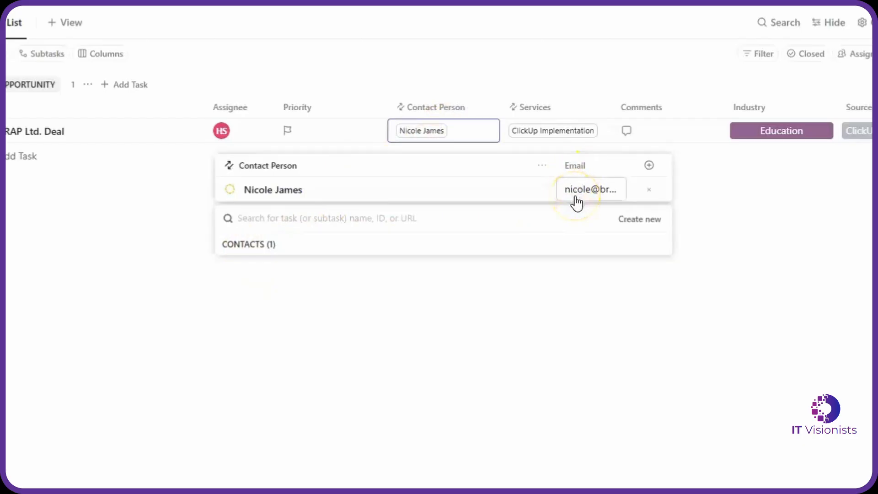
pyautogui.click(446, 279)
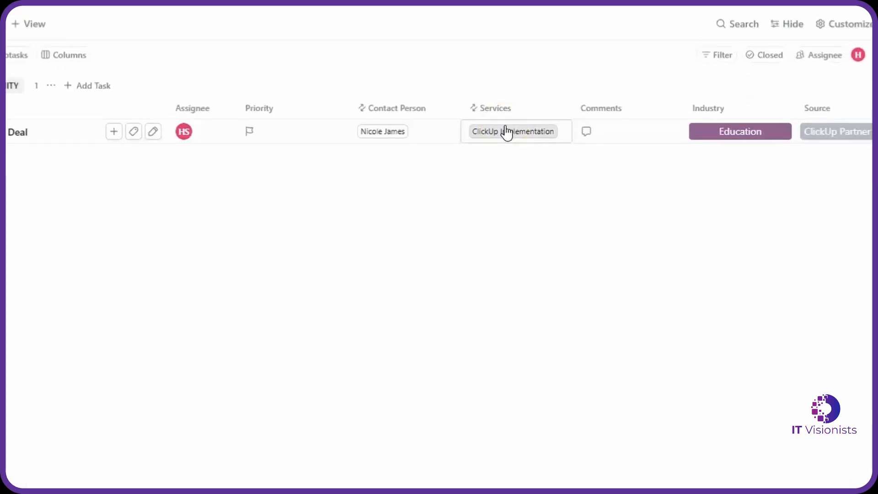
# - Add the Systems Audit service to the BRAP Ltd. deal alongside ClickUp Implementation
pyautogui.click(507, 133)
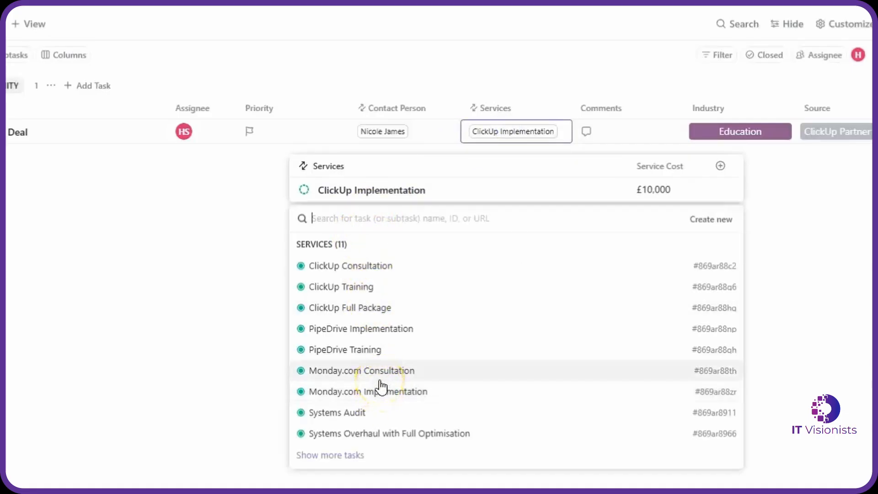
pyautogui.click(363, 414)
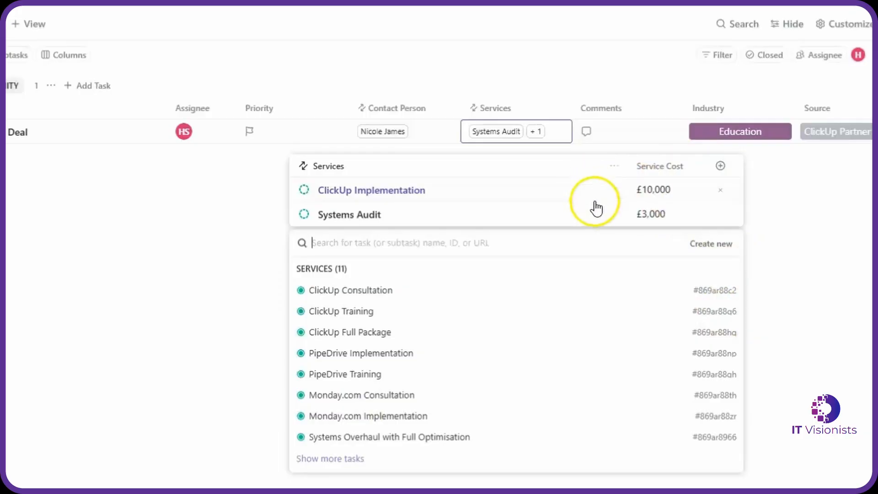
pyautogui.click(763, 276)
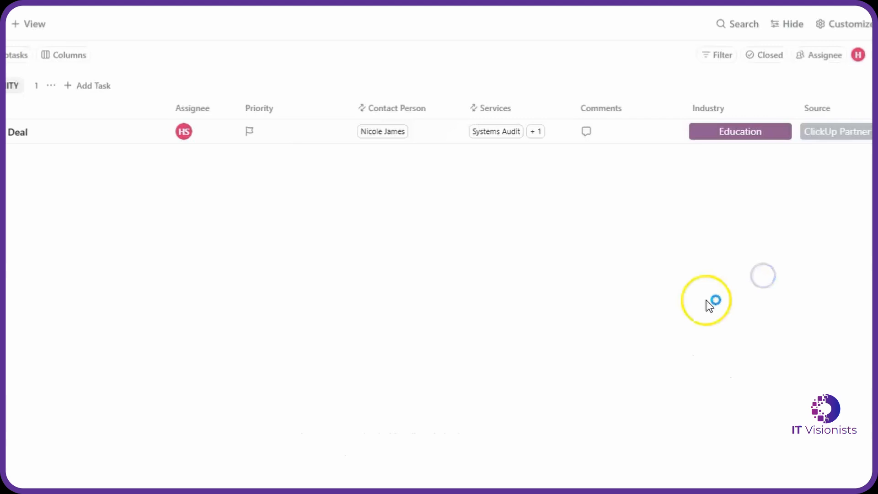
# - Review the BRAP Ltd. deal's remaining fields, from comments, industry and source through payment, value and probability
pyautogui.click(598, 143)
pyautogui.click(738, 141)
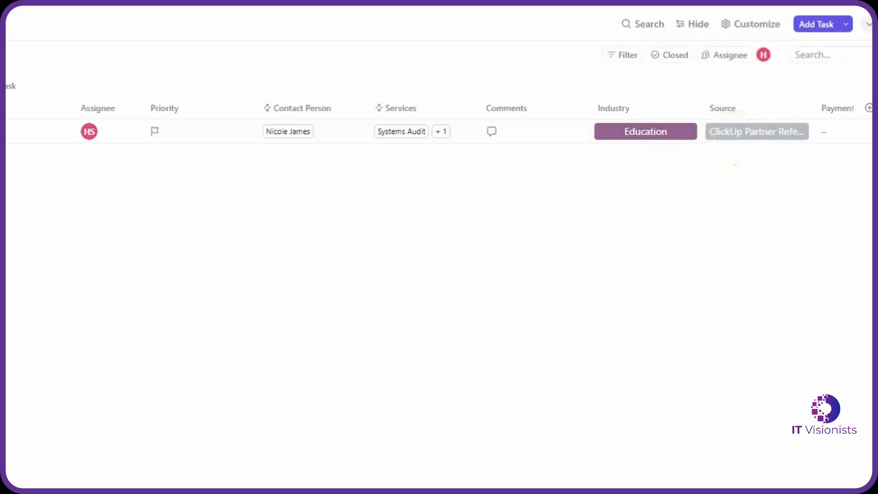
pyautogui.hscroll(5, 439, 131)
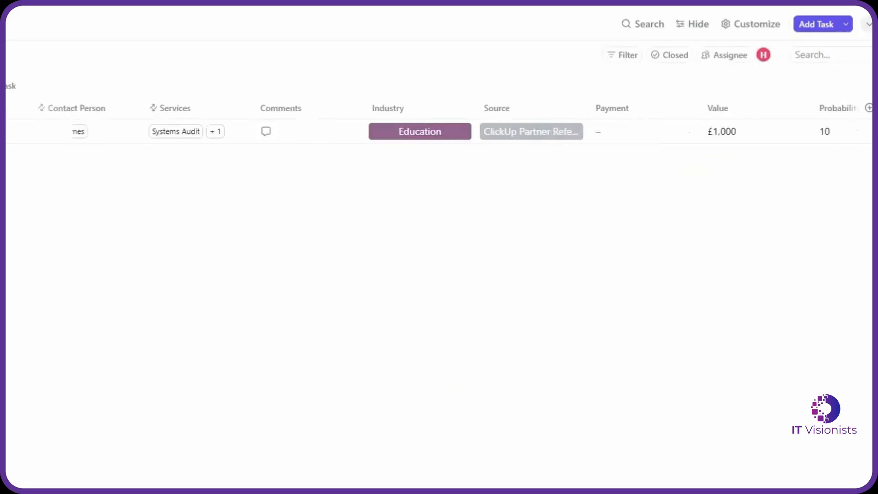
# - Review the Payment field options for the BRAP Ltd. deal and close them without choosing one
pyautogui.click(508, 136)
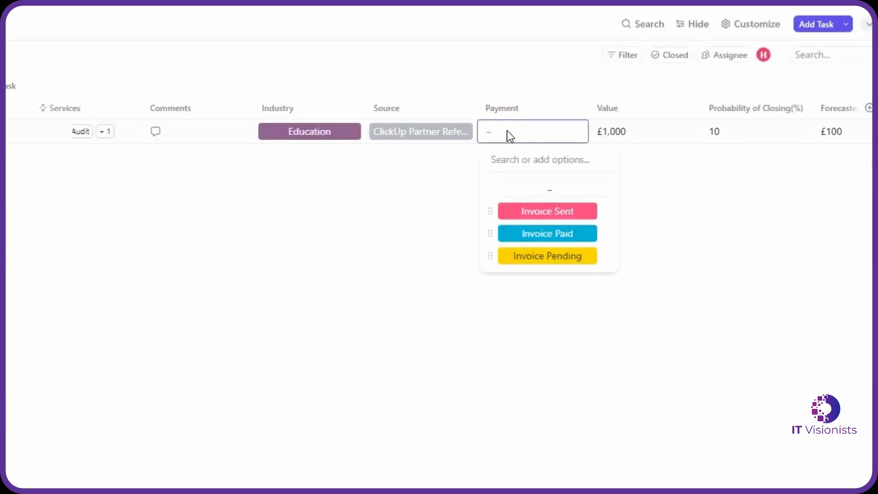
pyautogui.click(508, 131)
pyautogui.click(509, 132)
pyautogui.click(796, 424)
pyautogui.click(630, 350)
pyautogui.click(630, 350)
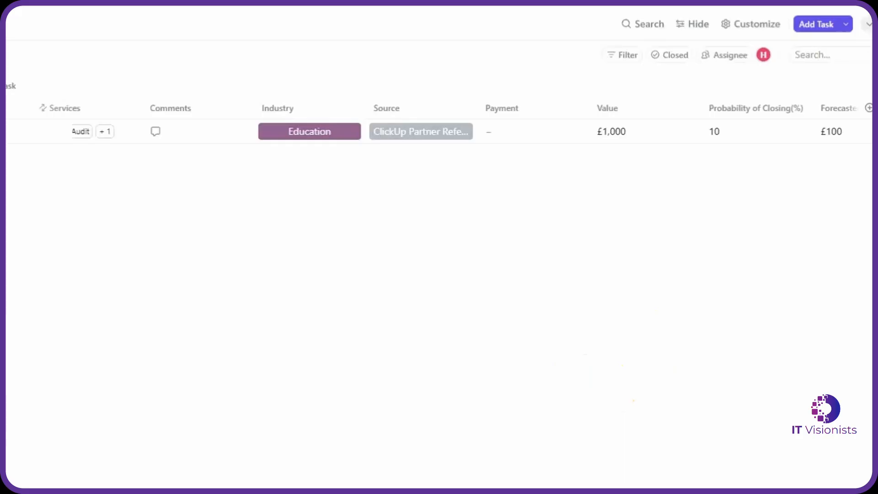
# - Inspect the formula behind the BRAP Ltd. deal's Forecasted Revenue field and close it unchanged
pyautogui.hscroll(10, 439, 131)
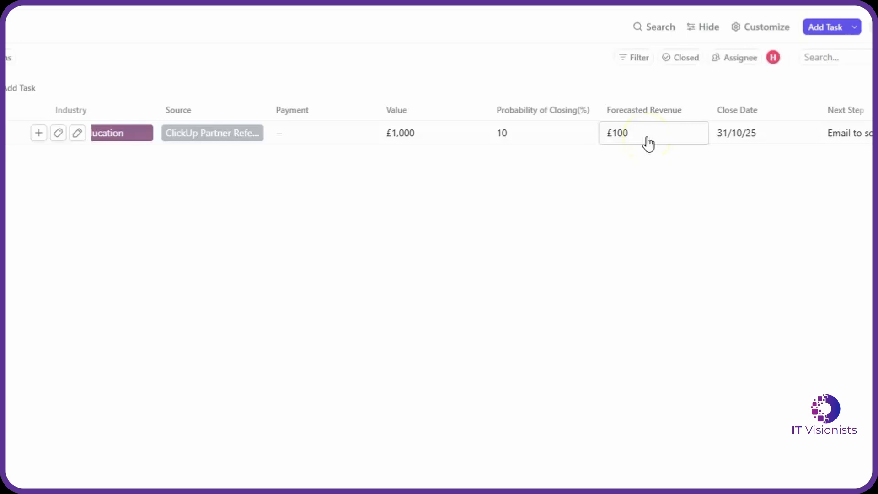
pyautogui.click(648, 139)
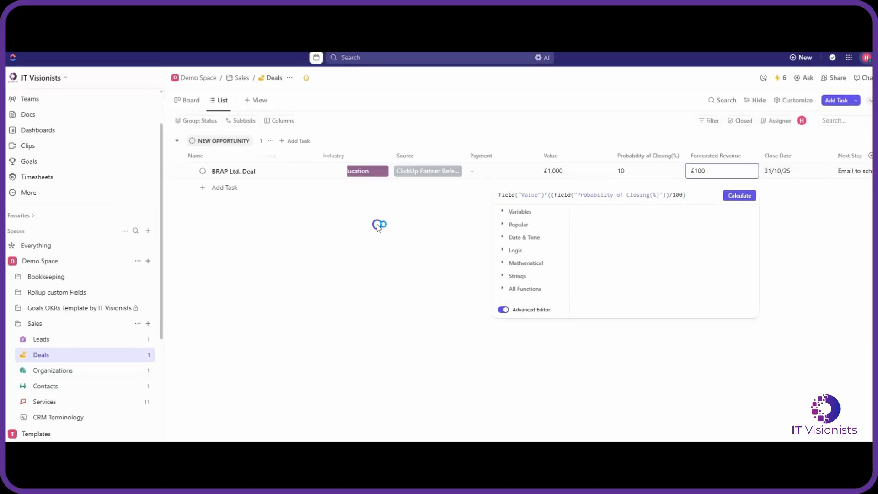
pyautogui.click(378, 224)
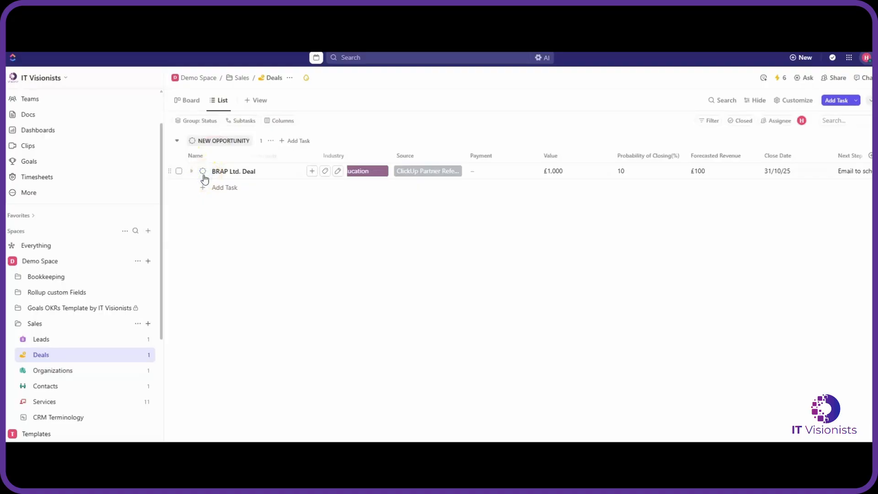
# - Advance the BRAP Ltd. deal's status to Meeting Scheduled and on to Send Proposal
pyautogui.click(203, 171)
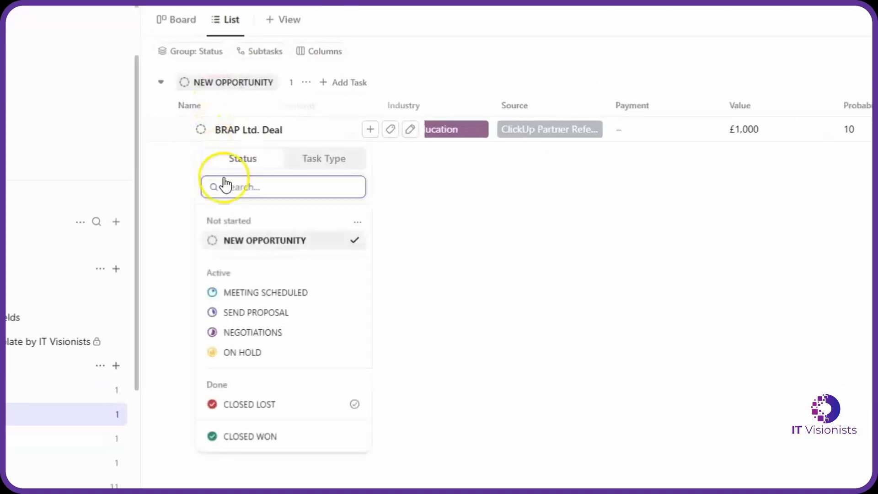
pyautogui.click(257, 300)
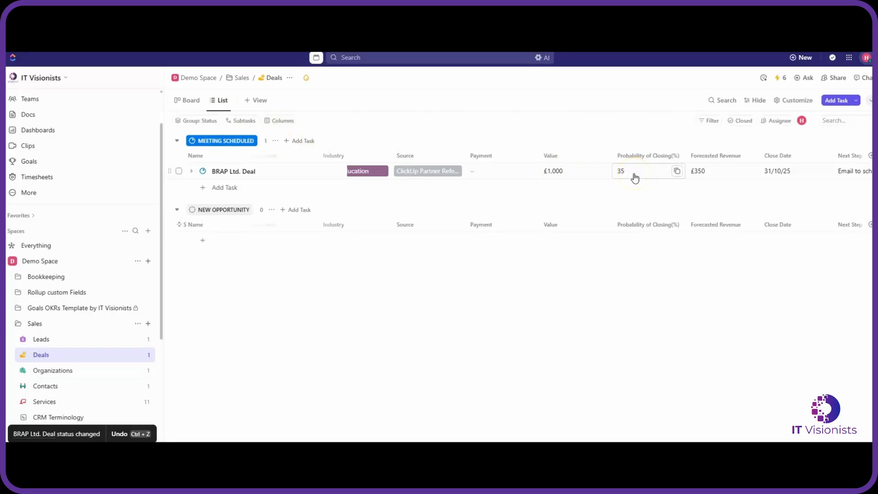
pyautogui.click(699, 176)
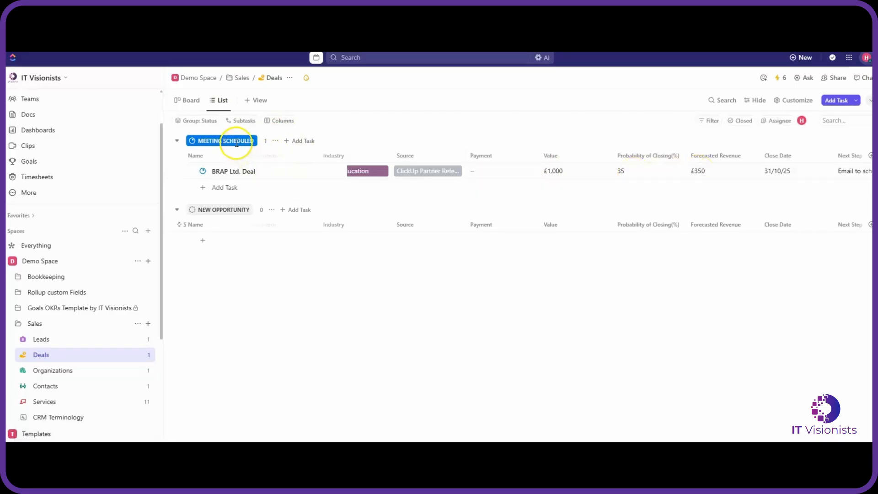
pyautogui.click(203, 172)
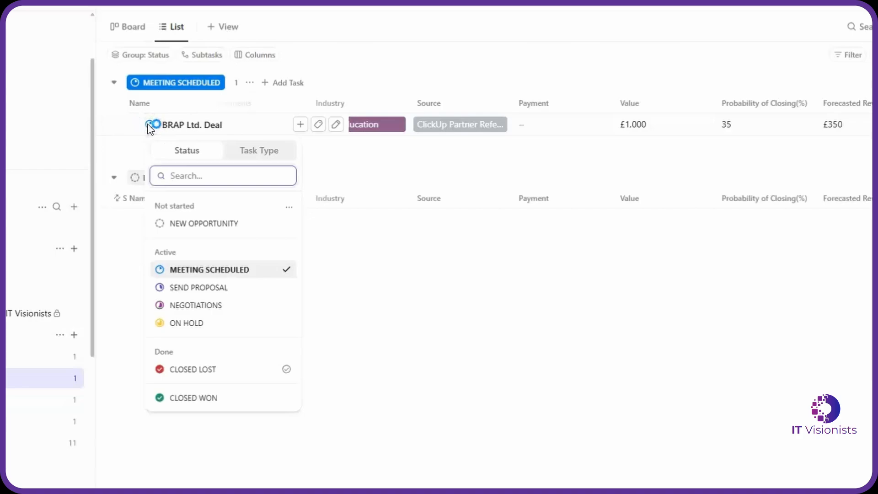
pyautogui.click(190, 290)
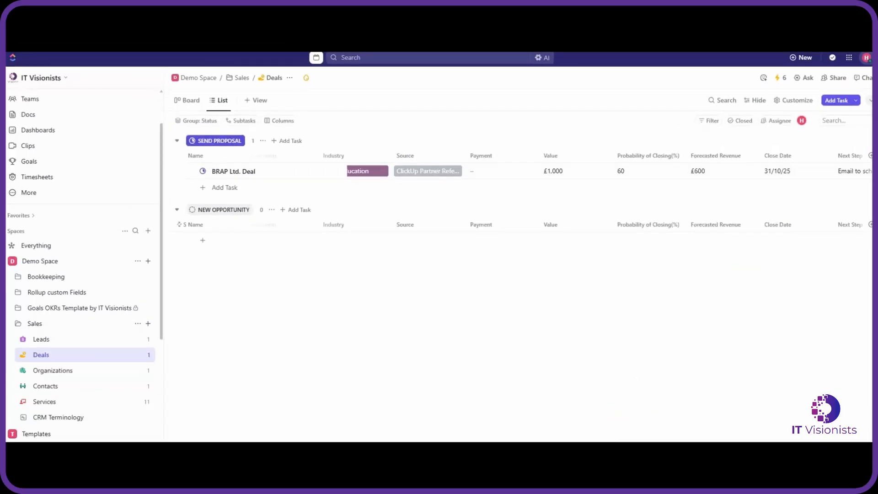
# - Check the deal's close date and next-step fields, and look over the status columns in the Deals Board view
pyautogui.hscroll(3, 517, 190)
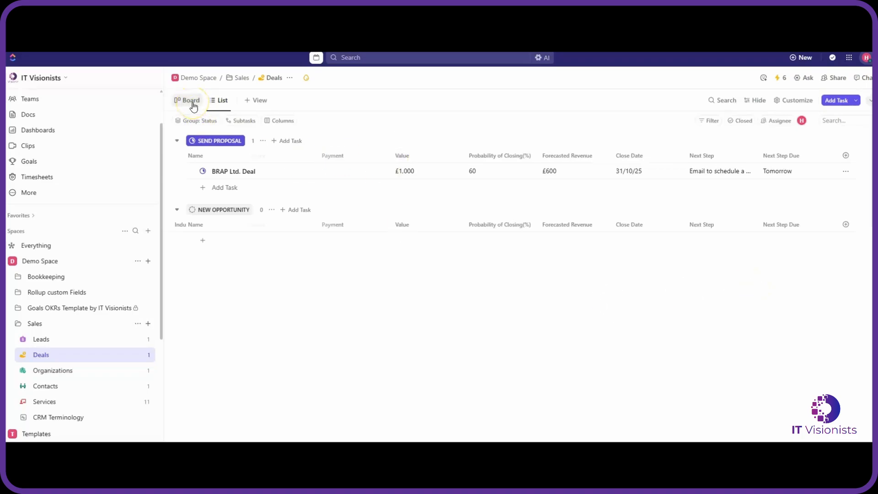
pyautogui.click(191, 101)
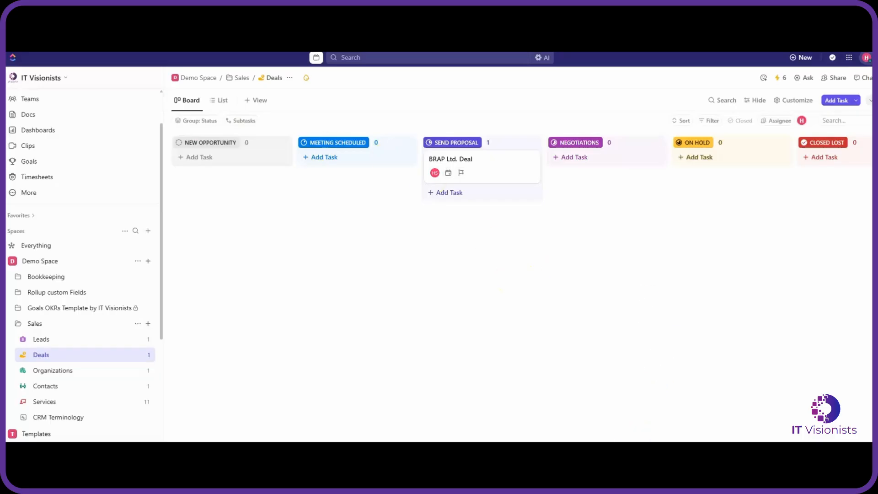
pyautogui.hscroll(3, 518, 284)
pyautogui.hscroll(-3, 518, 284)
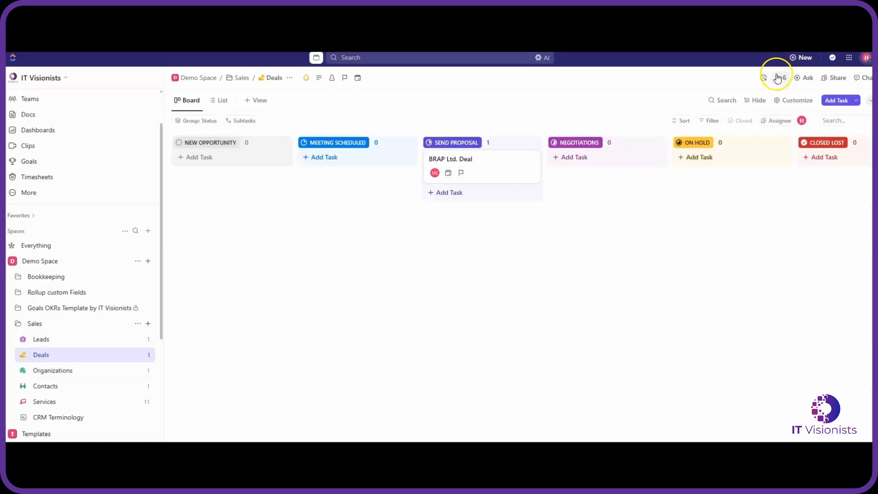
# - Open the Deals list's active automations and inspect the one setting probability to 10% for new leads, leaving it unchanged
pyautogui.click(778, 78)
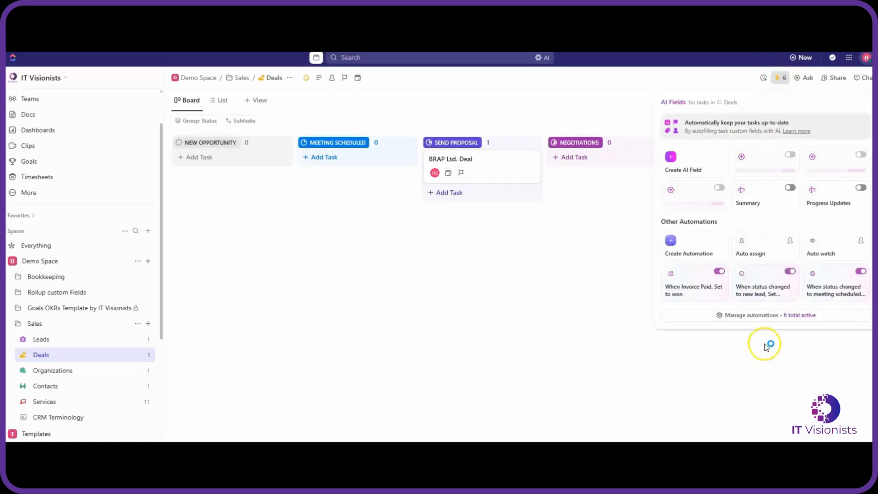
pyautogui.click(801, 316)
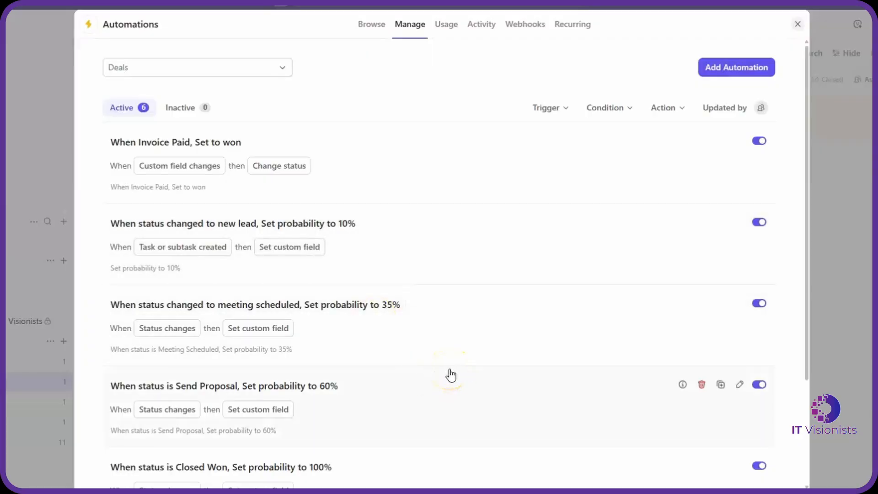
pyautogui.click(484, 242)
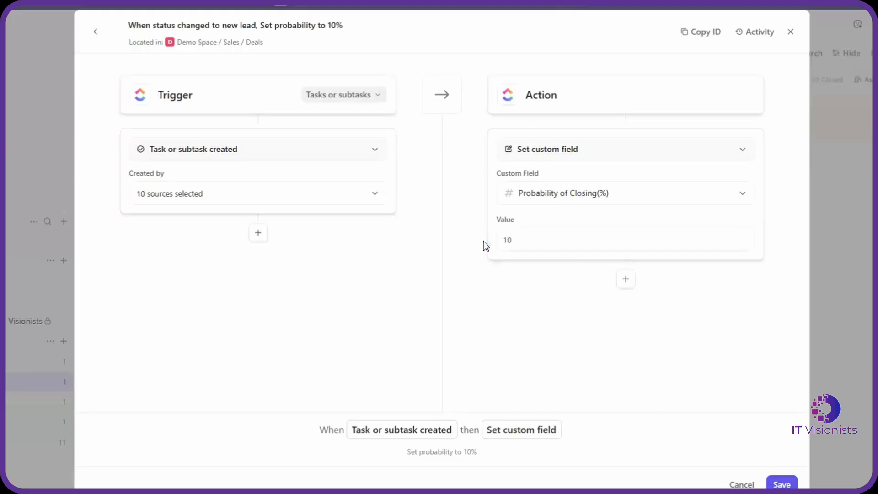
pyautogui.click(735, 484)
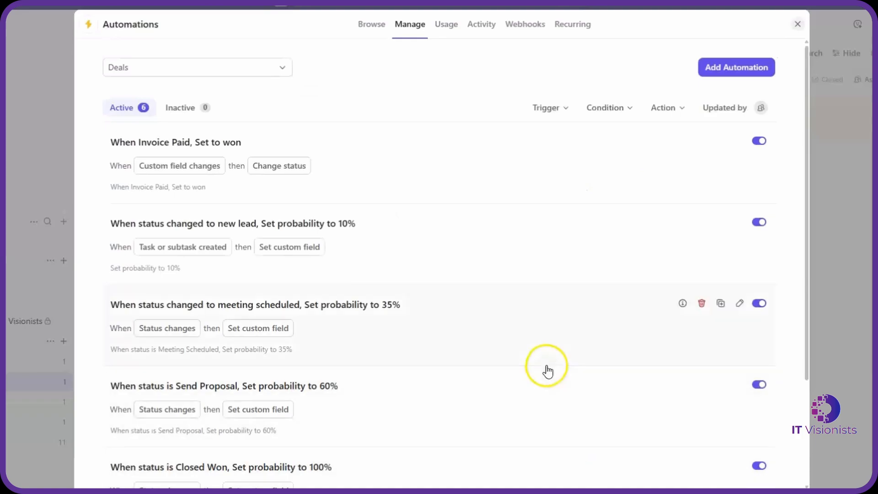
# - Inspect the trigger and action of the Meeting Scheduled automation that sets probability to 35%, and cancel out of it
pyautogui.click(539, 339)
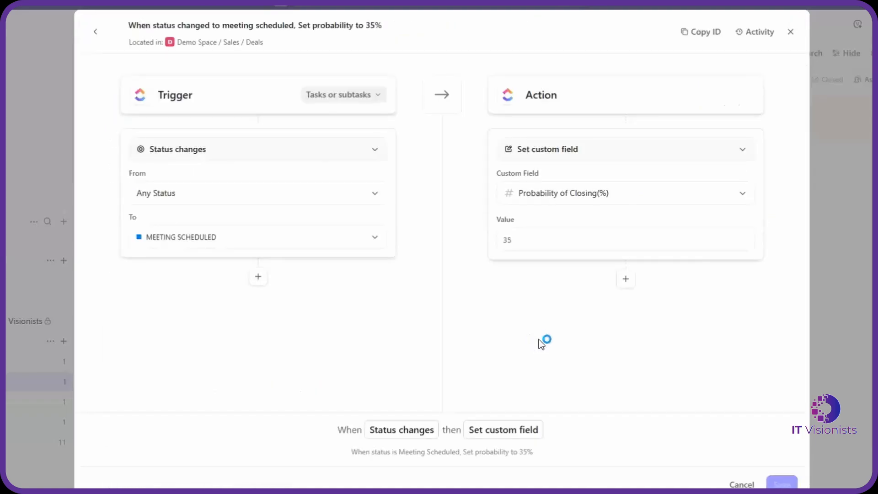
pyautogui.click(497, 238)
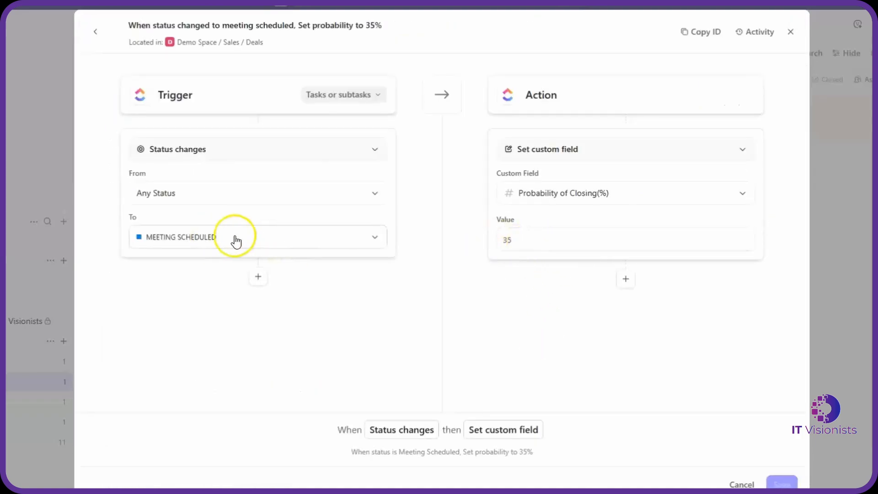
pyautogui.click(741, 484)
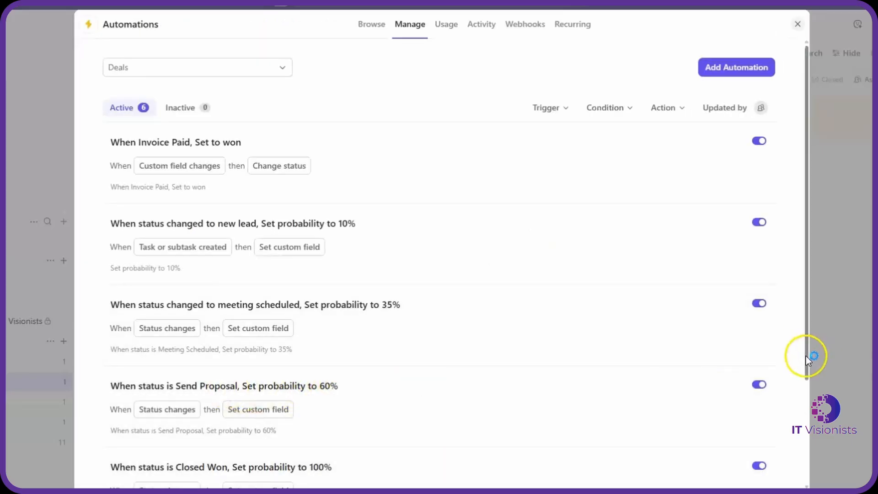
# - Review the remaining Deals automations for Send Proposal, Closed Won and Negotiations, and close the automation manager
pyautogui.moveTo(806, 356); pyautogui.dragTo(797, 439)
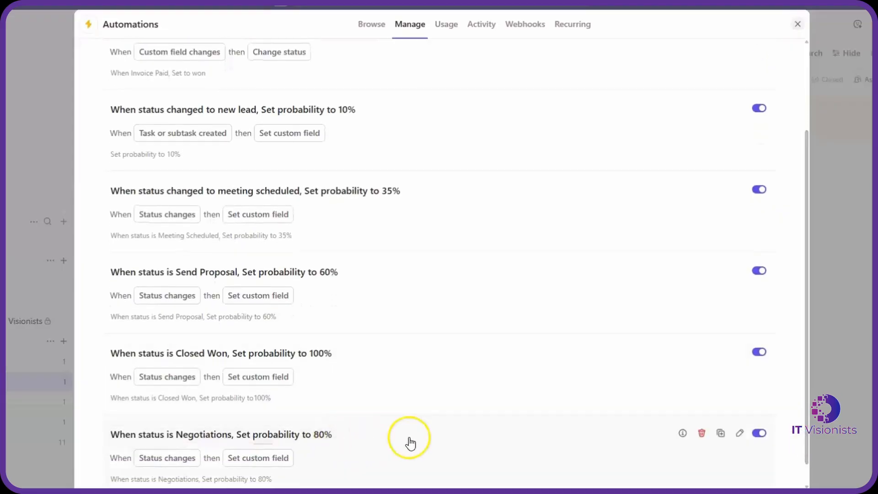
pyautogui.moveTo(806, 366); pyautogui.dragTo(803, 414)
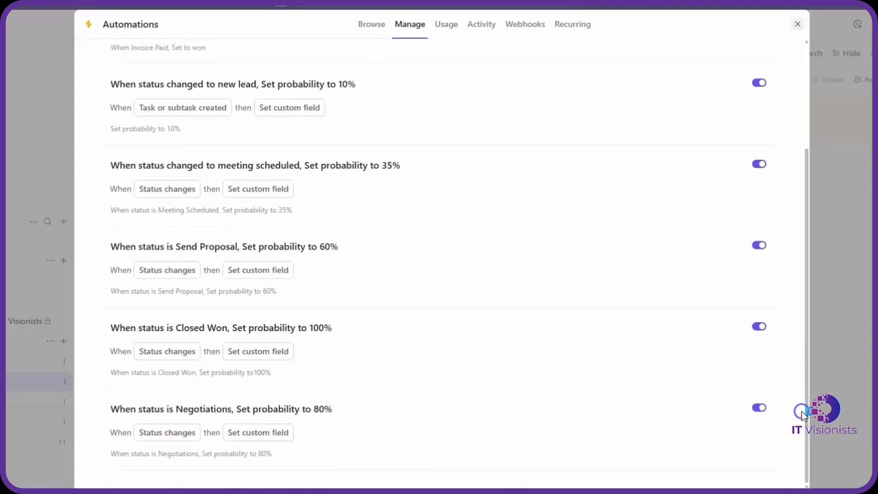
pyautogui.click(799, 24)
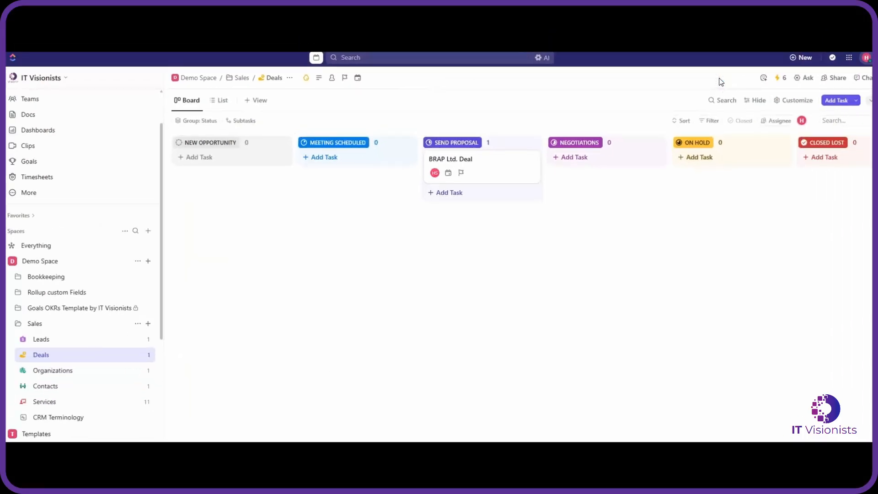
pyautogui.click(719, 79)
pyautogui.click(719, 79)
# - Open the Organizations list and examine the BRAP Ltd. record's address, website, team size, linked contact and deal
pyautogui.click(43, 368)
pyautogui.click(44, 361)
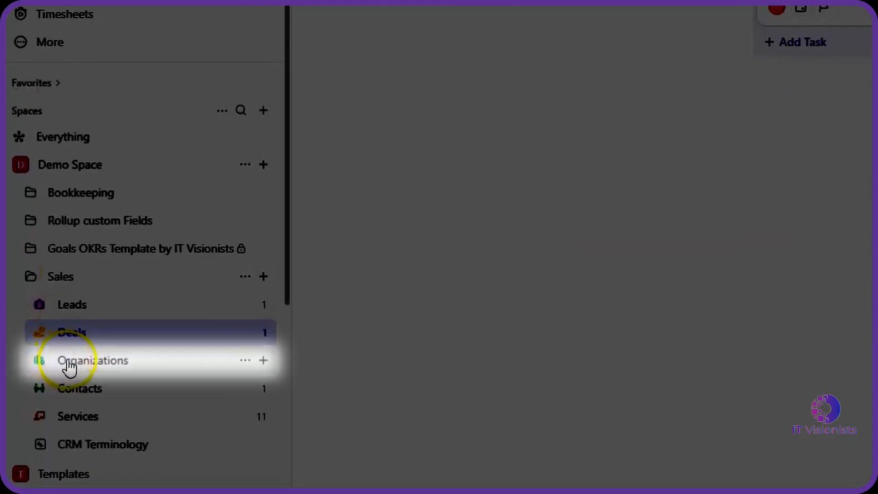
pyautogui.click(39, 370)
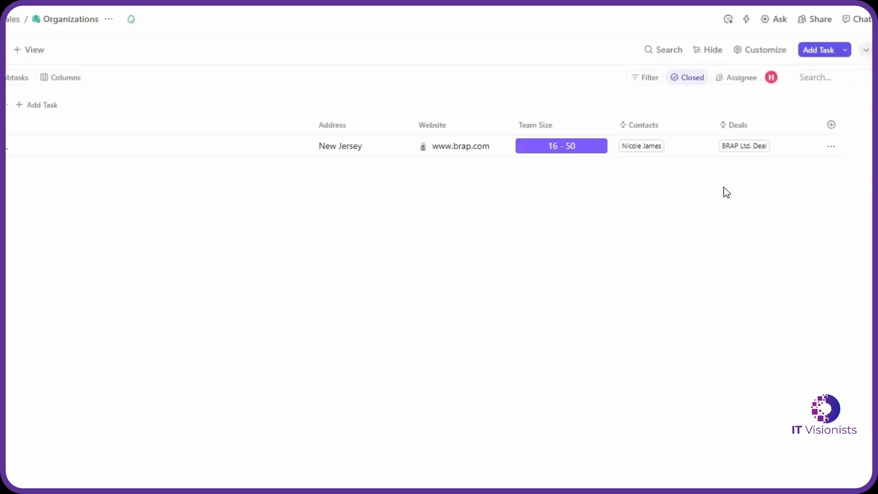
pyautogui.click(751, 153)
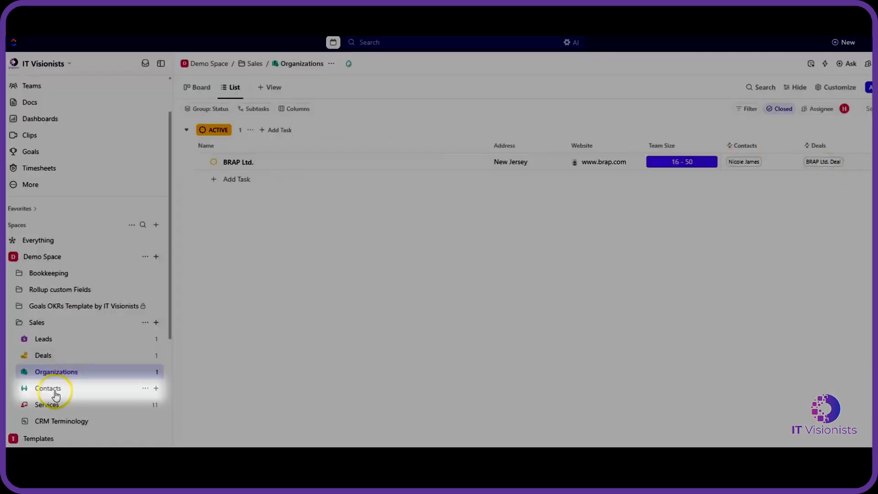
# - View the Contacts list, and review the Services list's summaries, costs and linked deals
pyautogui.click(19, 392)
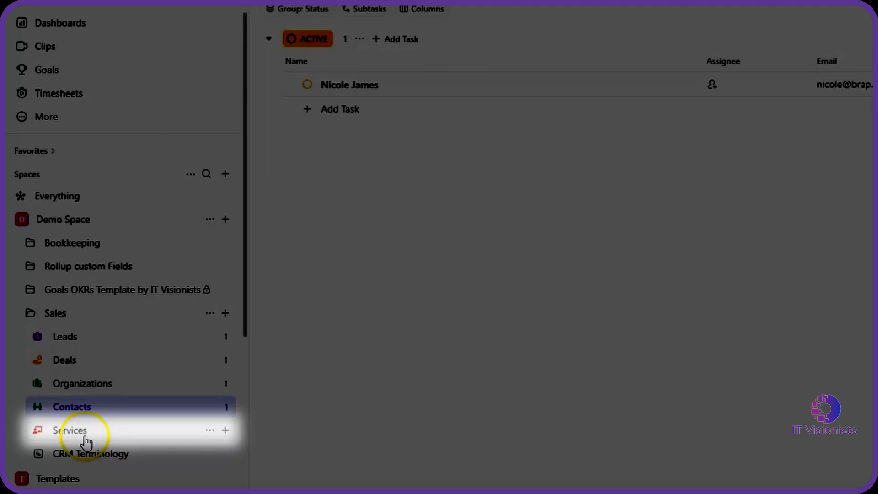
pyautogui.click(54, 406)
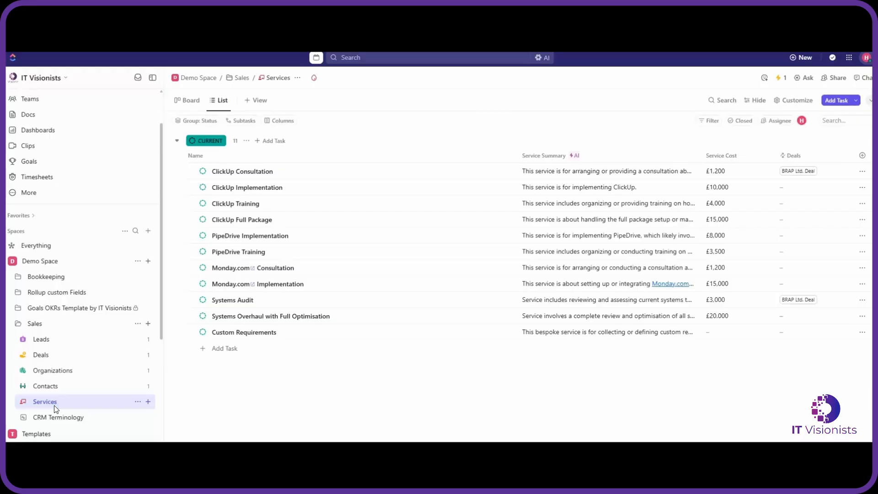
pyautogui.click(55, 406)
pyautogui.click(55, 407)
pyautogui.click(54, 407)
# - Look over the Sales folder's overview and the CRM Terminology whiteboard with its data terms and relationships
pyautogui.click(39, 323)
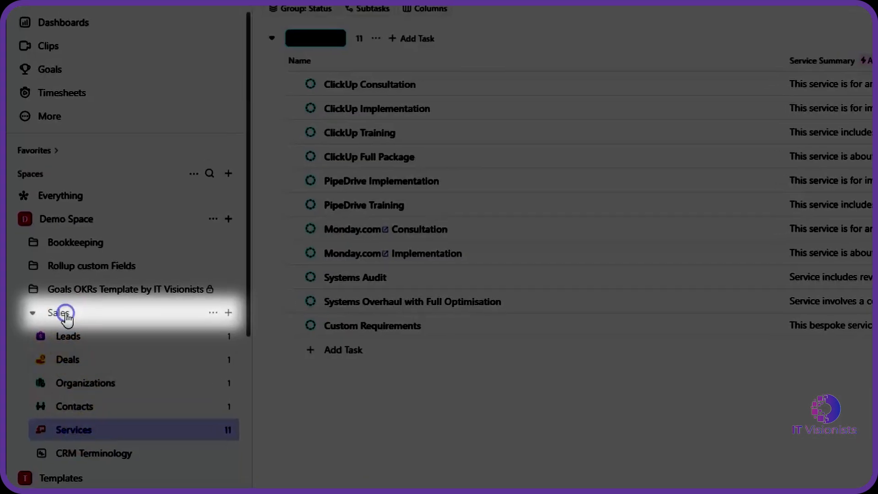
pyautogui.click(66, 313)
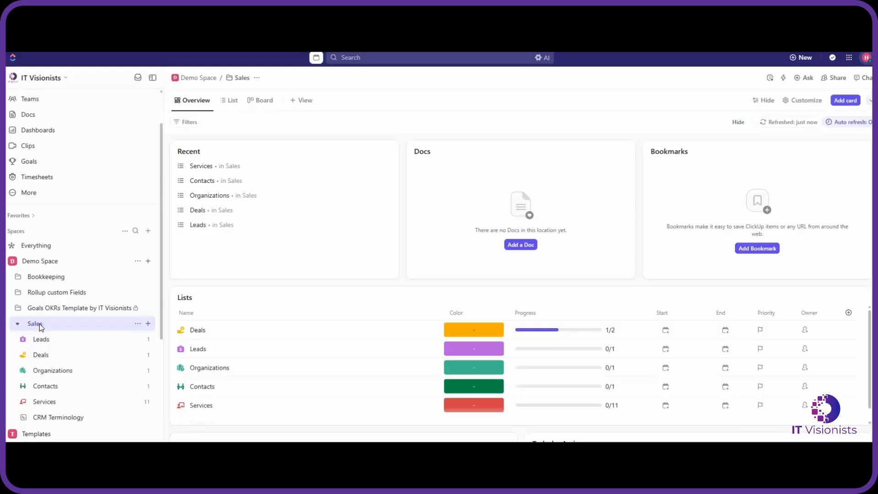
pyautogui.click(40, 324)
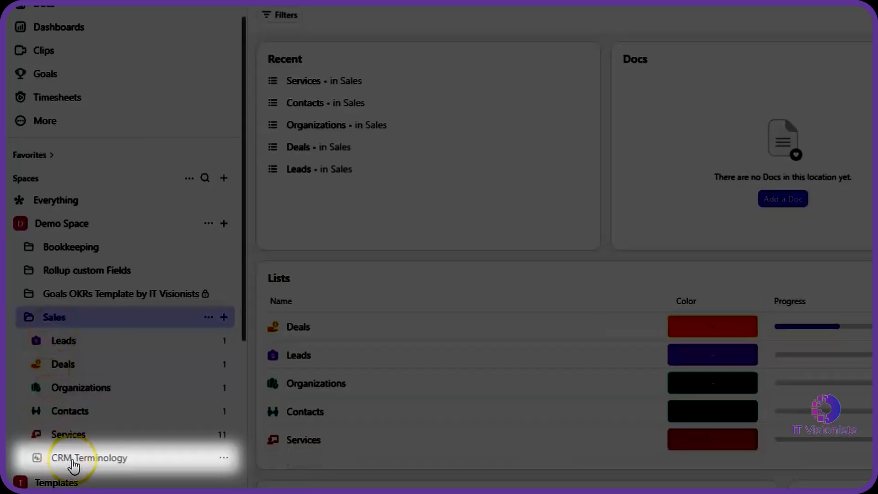
pyautogui.click(73, 465)
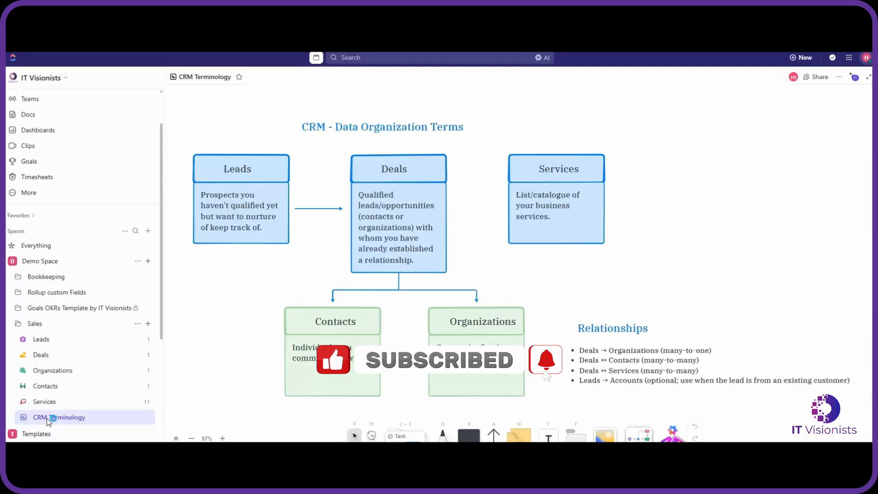
pyautogui.click(47, 417)
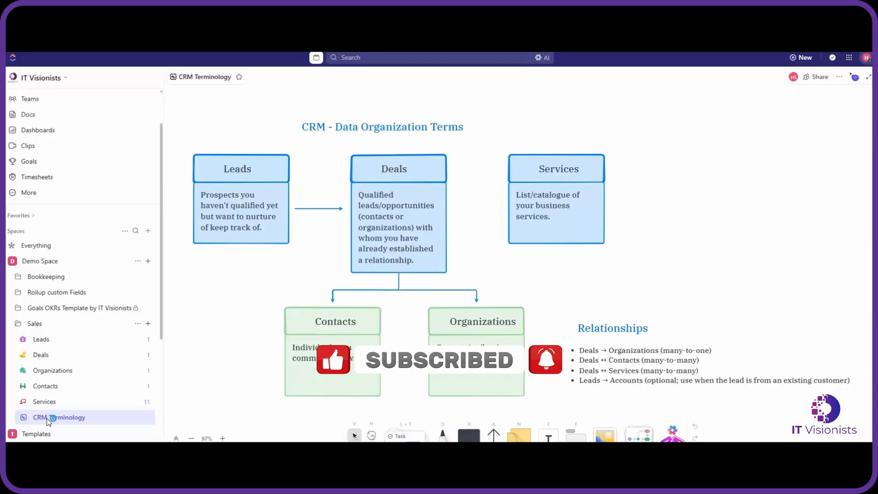